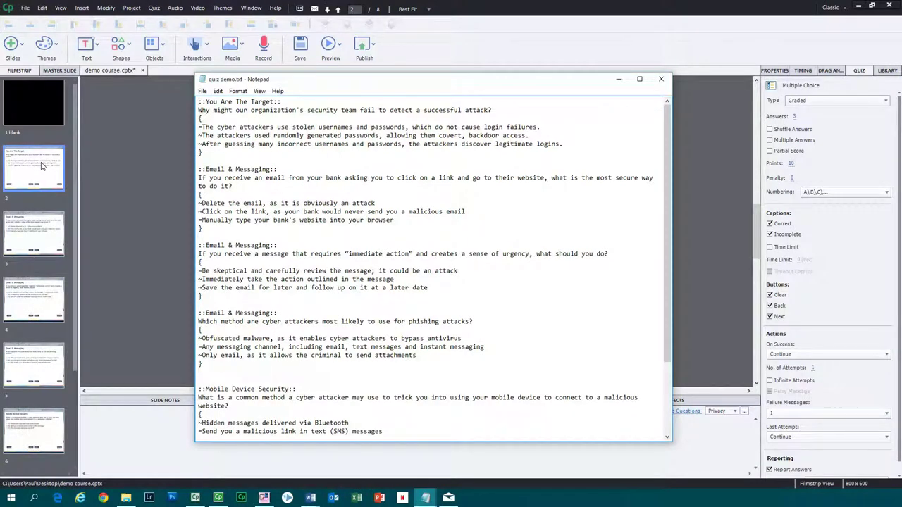
- Bring Captivate's 'You Are The Target' quiz slide back in front of the quiz demo.txt file
{"action": "left_click", "coordinate": [41, 165]}
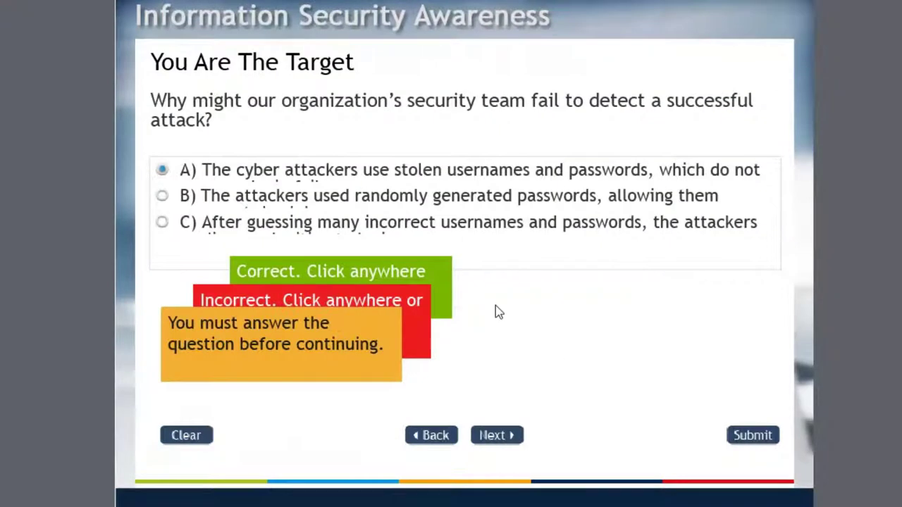
- Move the green, red and orange feedback captions together down and right toward the slide centre
{"action": "left_click_drag", "start_coordinate": [496, 305], "coordinate": [233, 363]}
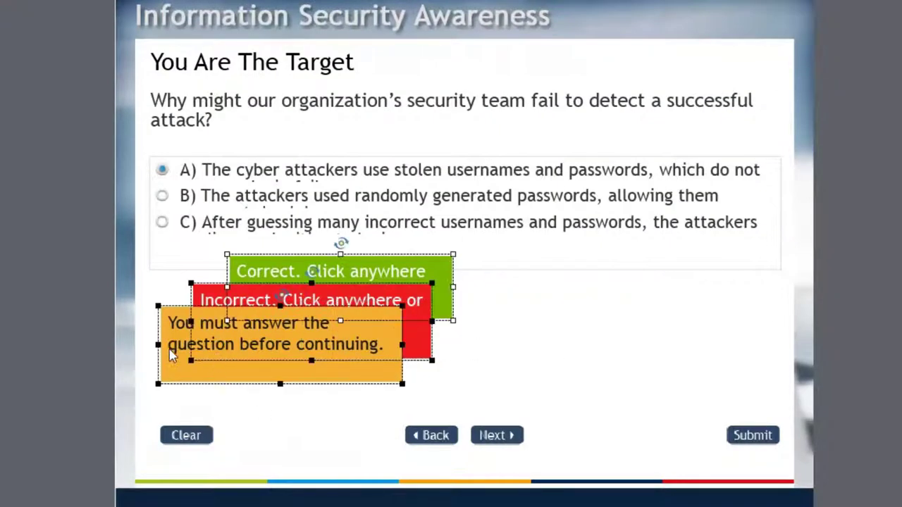
{"action": "left_click_drag", "start_coordinate": [176, 347], "coordinate": [328, 373]}
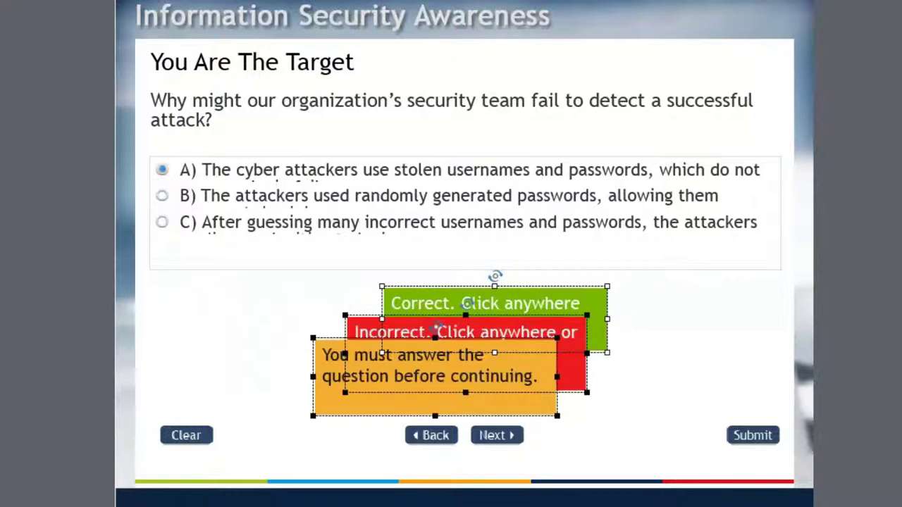
{"action": "left_click", "coordinate": [757, 322]}
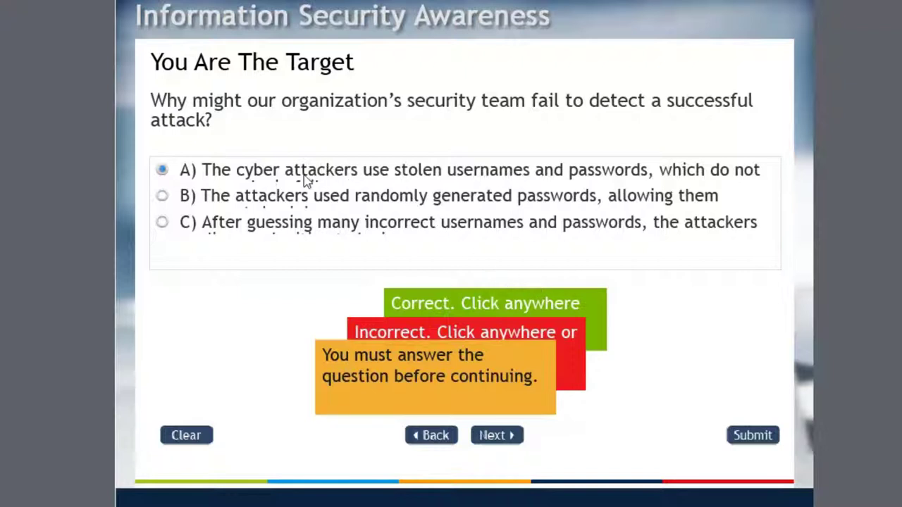
- Stretch the answer-options area down over the feedback captions and select answer C
{"action": "left_click", "coordinate": [324, 269]}
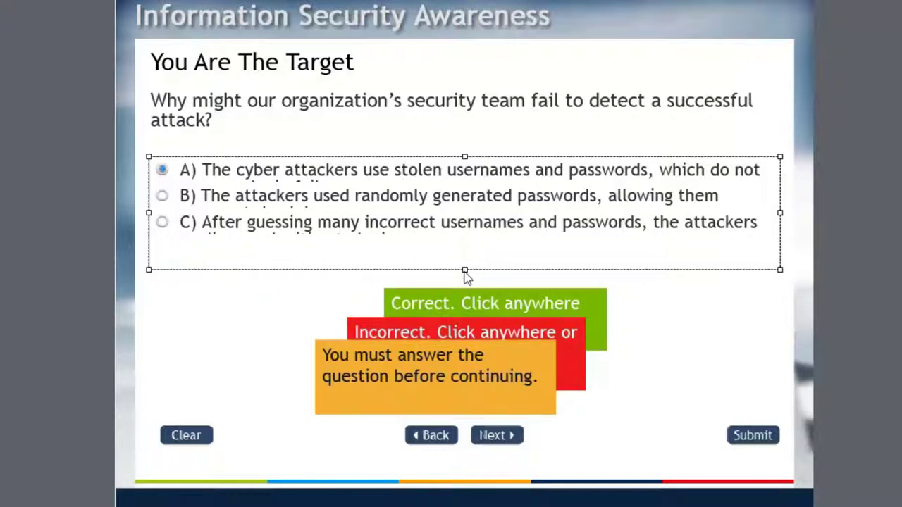
{"action": "left_click_drag", "start_coordinate": [465, 271], "coordinate": [464, 402]}
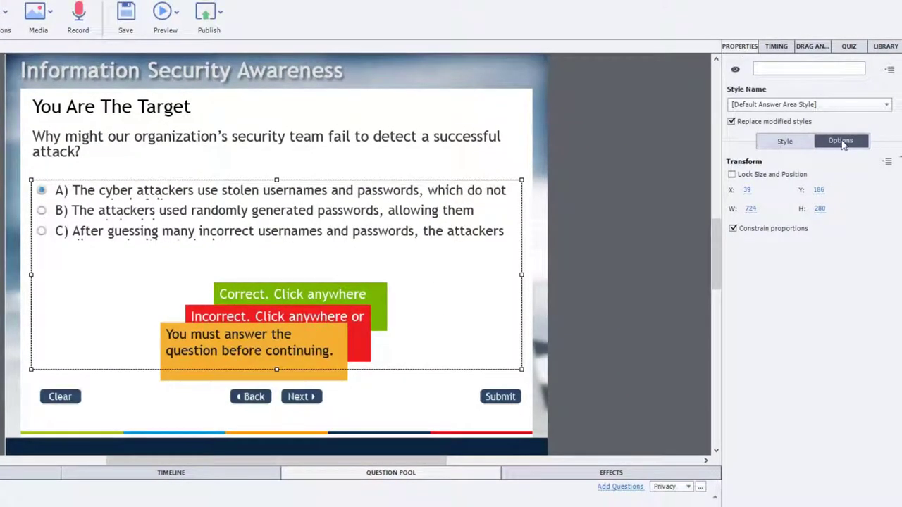
{"action": "left_click", "coordinate": [362, 236]}
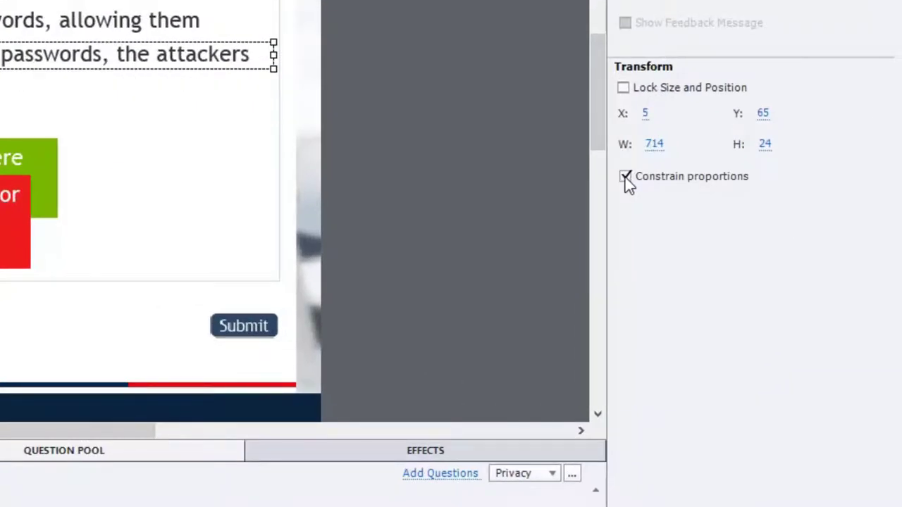
- Turn off Constrain proportions and set answer C's height to 50
{"action": "left_click", "coordinate": [627, 177]}
{"action": "left_click", "coordinate": [765, 145]}
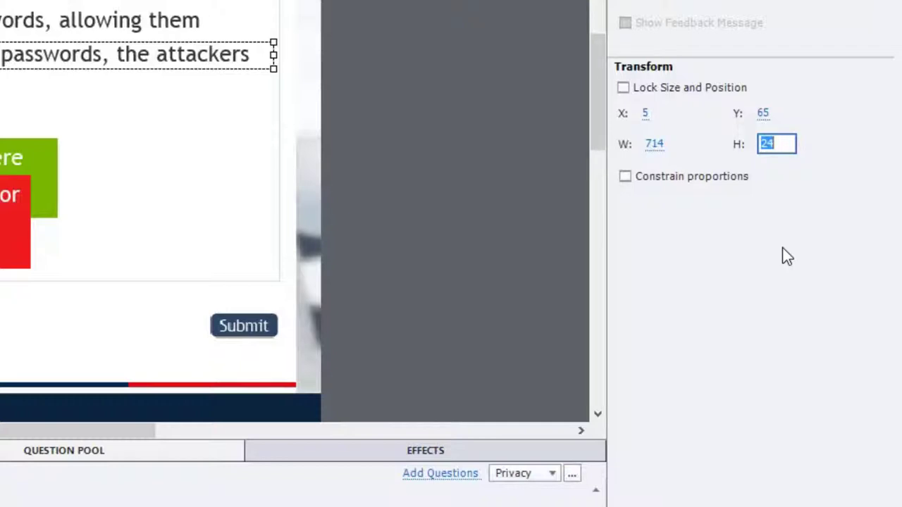
{"action": "type", "text": "50"}
{"action": "key", "text": "Return"}
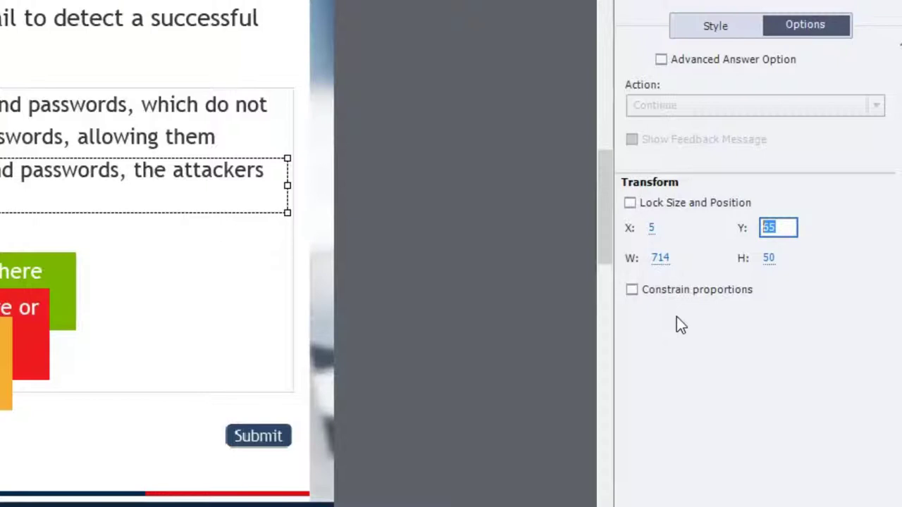
- Set answer C's Transform Y position to 150
{"action": "type", "text": "150"}
{"action": "key", "text": "Return"}
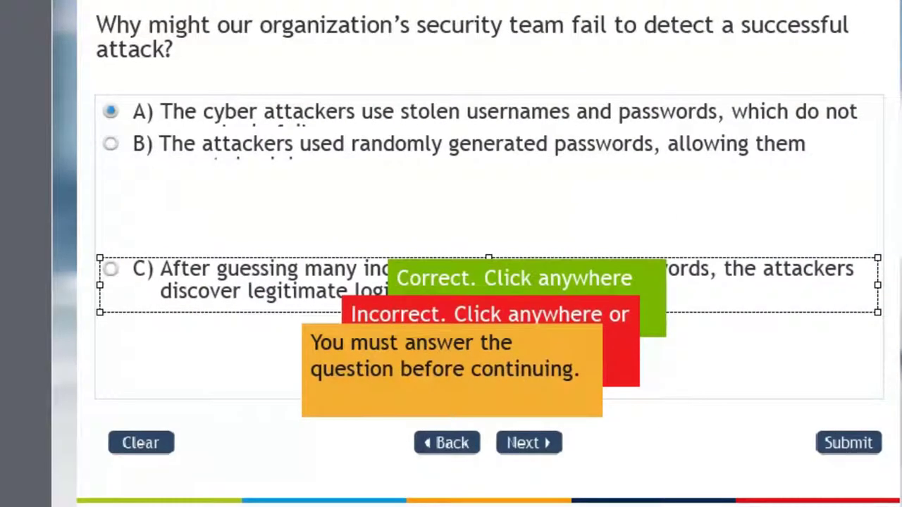
- Resize answers A and B to the same size as answer C
{"action": "left_click", "coordinate": [371, 150]}
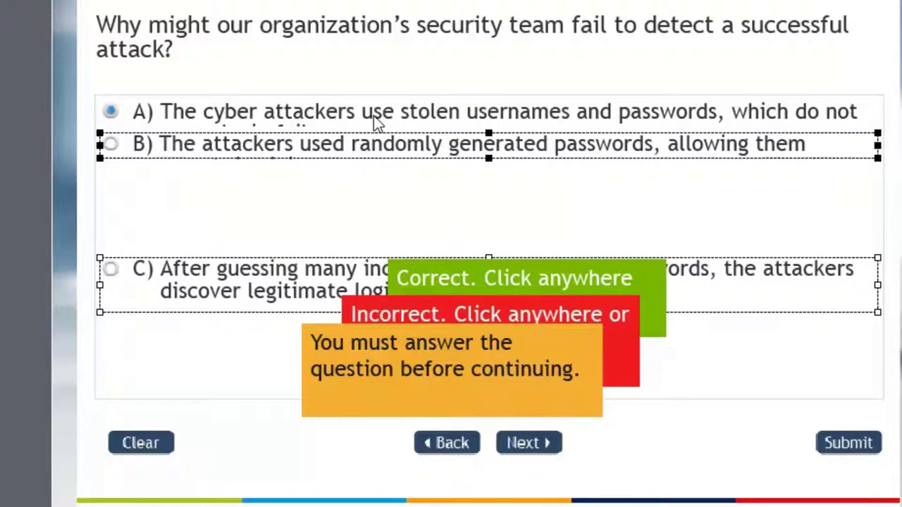
{"action": "left_click", "coordinate": [373, 116], "text": "shift"}
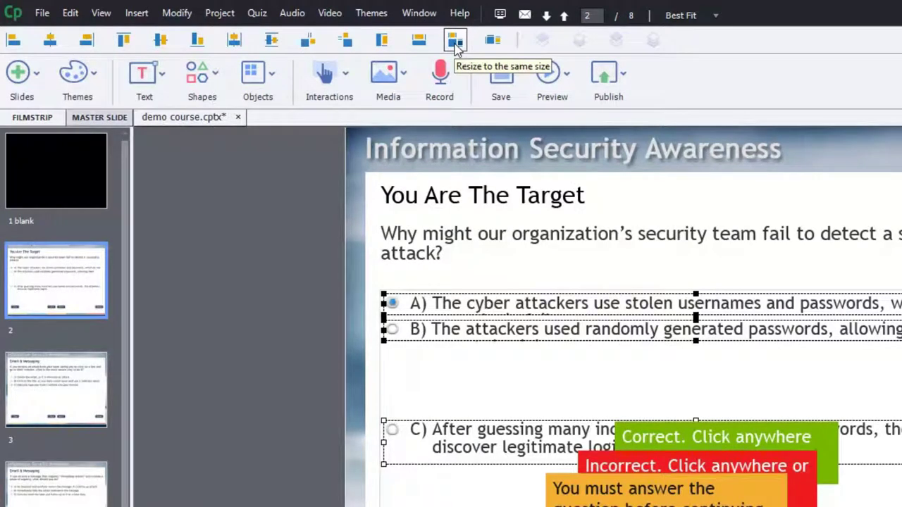
{"action": "left_click", "coordinate": [420, 16]}
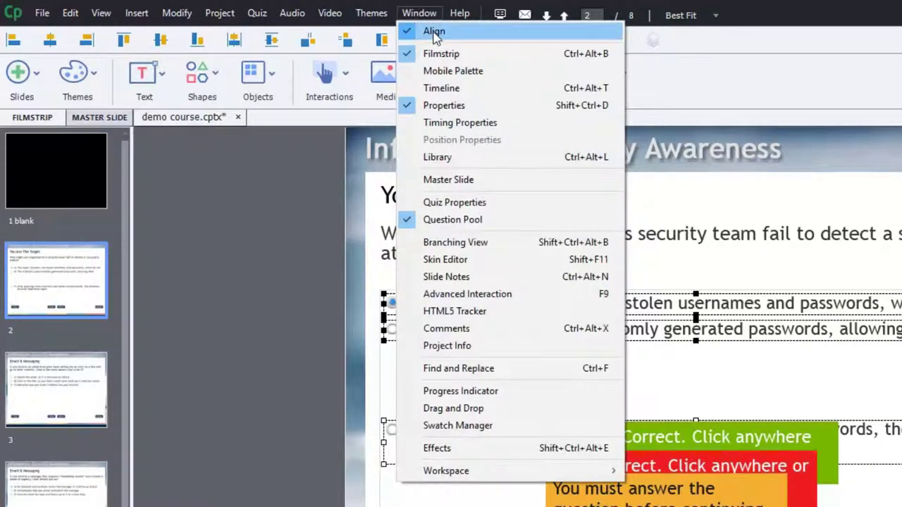
{"action": "left_click", "coordinate": [805, 29]}
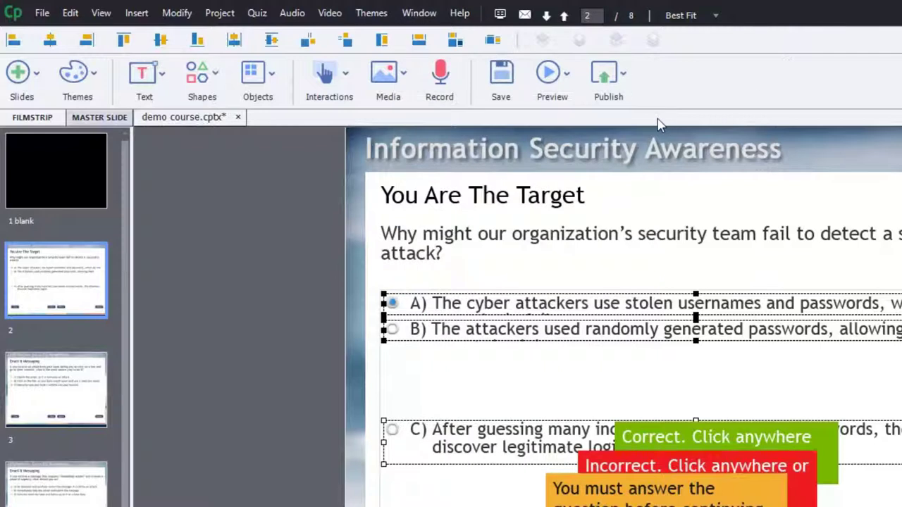
{"action": "left_click", "coordinate": [455, 42]}
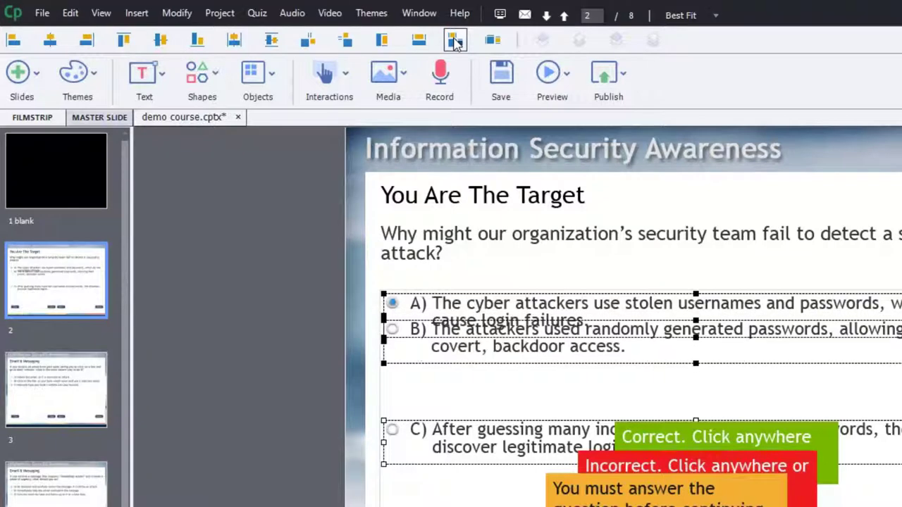
- Distribute answers A, B and C evenly from top to bottom, then select the answer area
{"action": "left_click", "coordinate": [345, 42]}
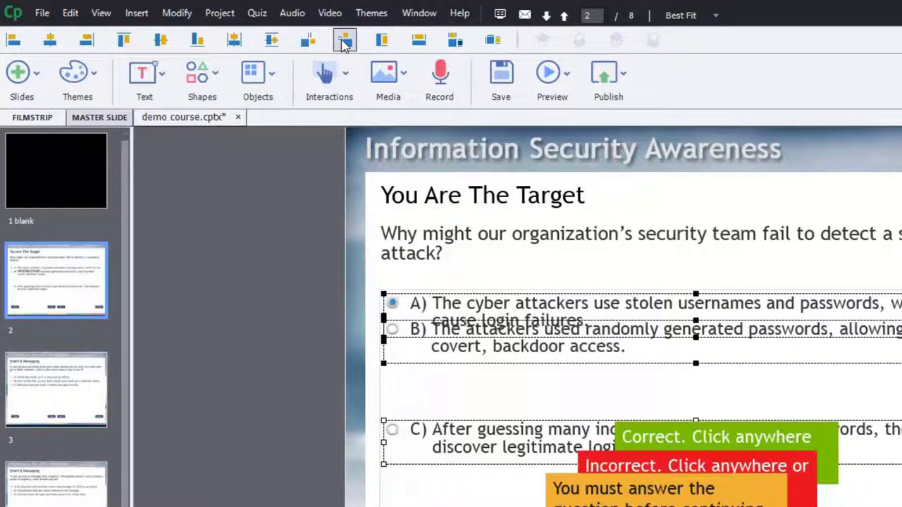
{"action": "left_click", "coordinate": [345, 42]}
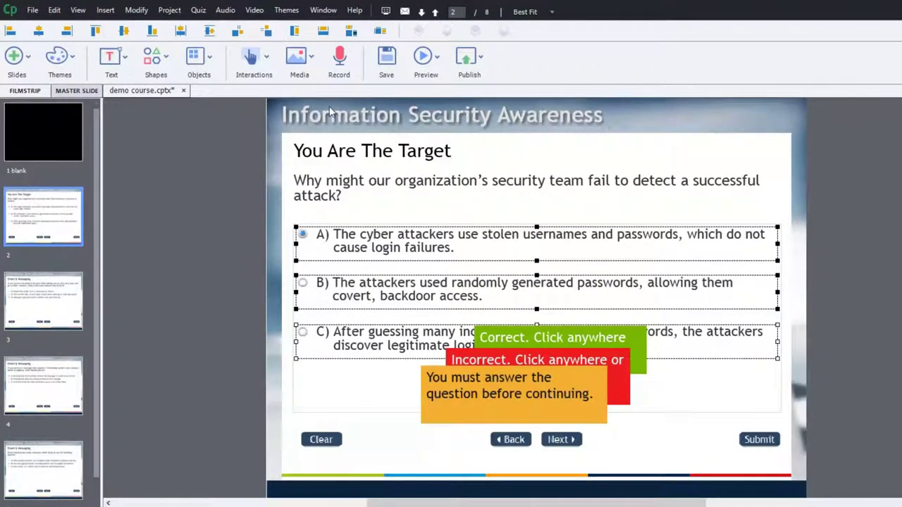
{"action": "left_click", "coordinate": [353, 387]}
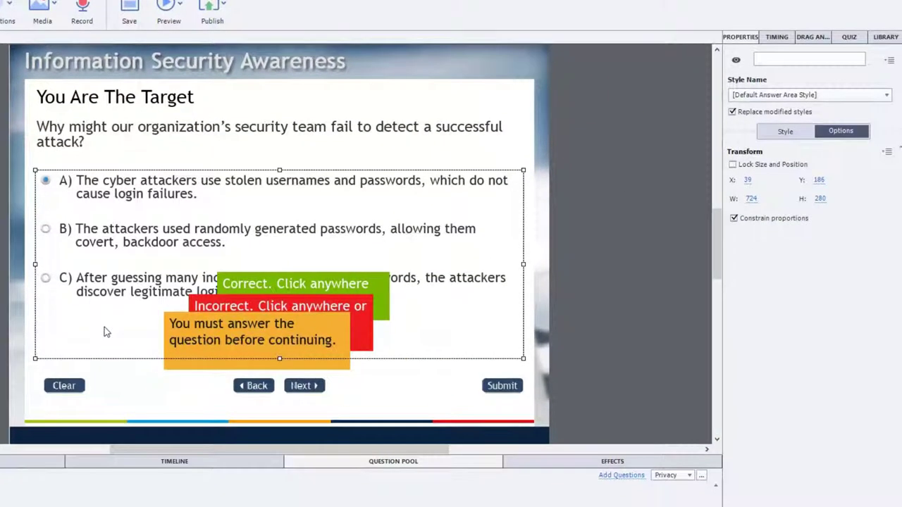
- Move the answer area up to Y 171 and shorten it to 204 high
{"action": "left_click", "coordinate": [820, 180]}
{"action": "left_click", "coordinate": [819, 181]}
{"action": "left_click_drag", "start_coordinate": [815, 180], "coordinate": [818, 183]}
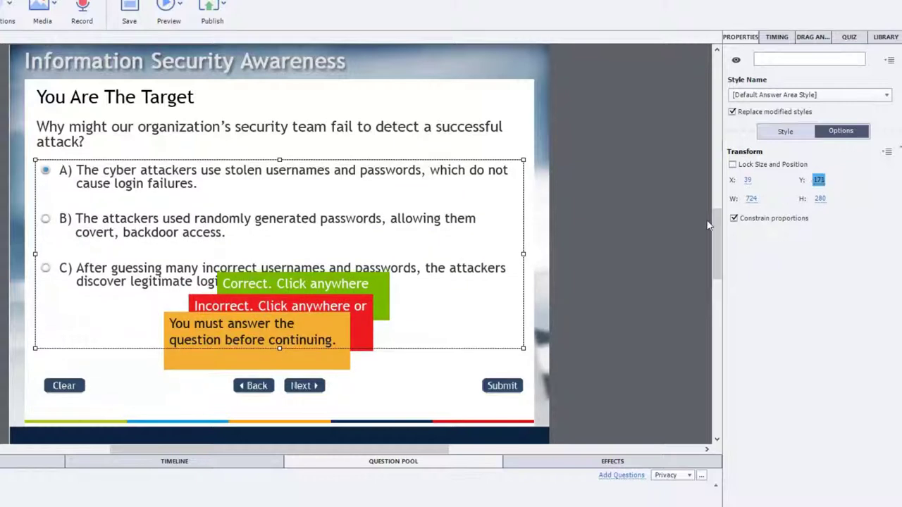
{"action": "left_click", "coordinate": [90, 338]}
{"action": "left_click_drag", "start_coordinate": [280, 346], "coordinate": [280, 297]}
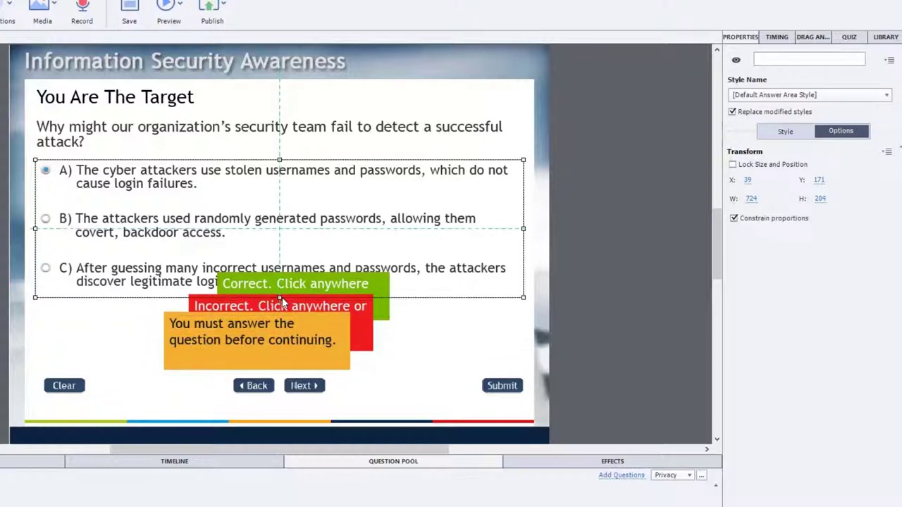
{"action": "left_click", "coordinate": [599, 197]}
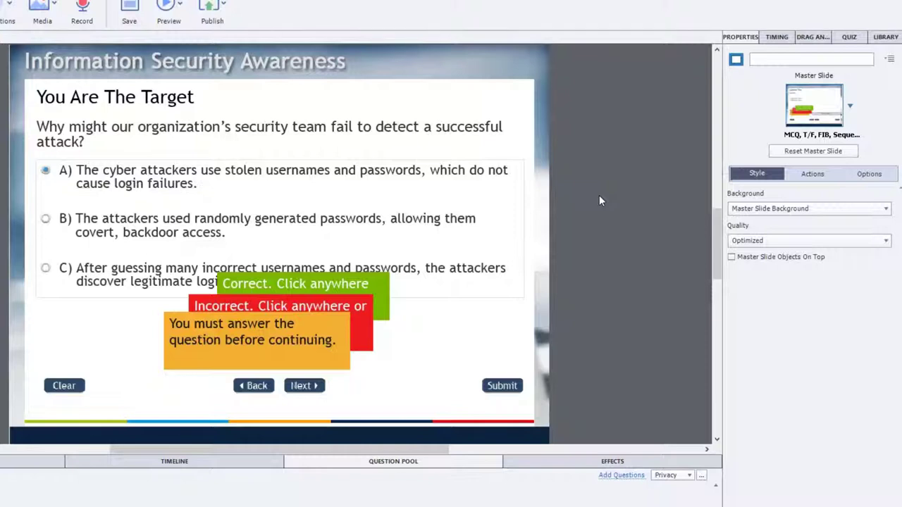
- Select answers A, B and C and enable Shuffle Answers in the Quiz settings
{"action": "left_click", "coordinate": [224, 181]}
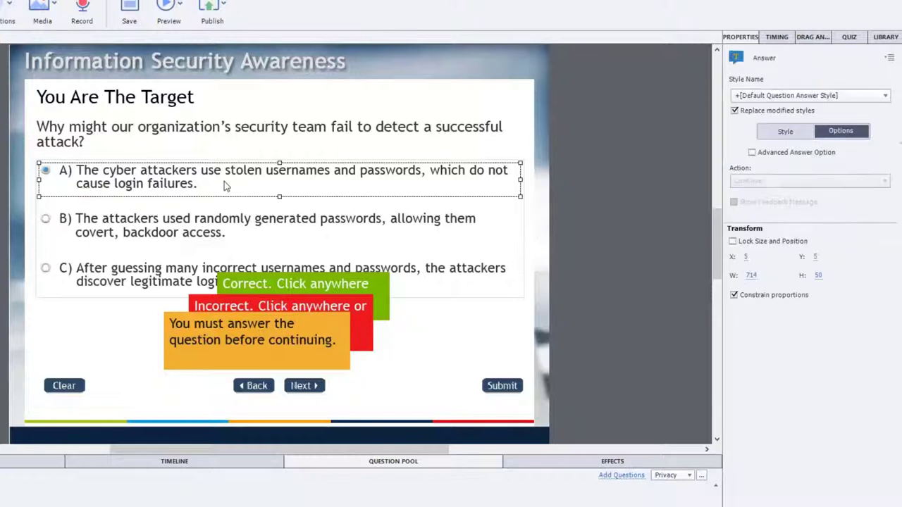
{"action": "left_click", "coordinate": [233, 236], "text": "shift"}
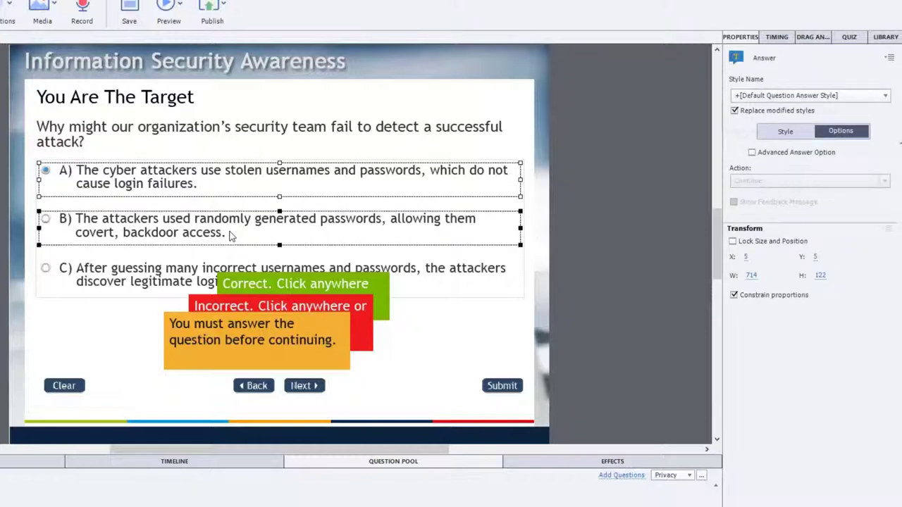
{"action": "left_click", "coordinate": [193, 287], "text": "shift"}
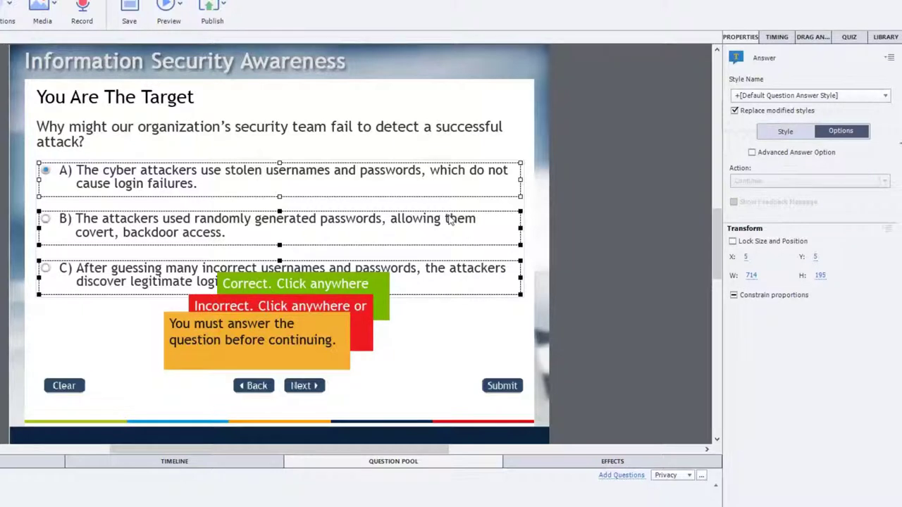
{"action": "left_click", "coordinate": [850, 39]}
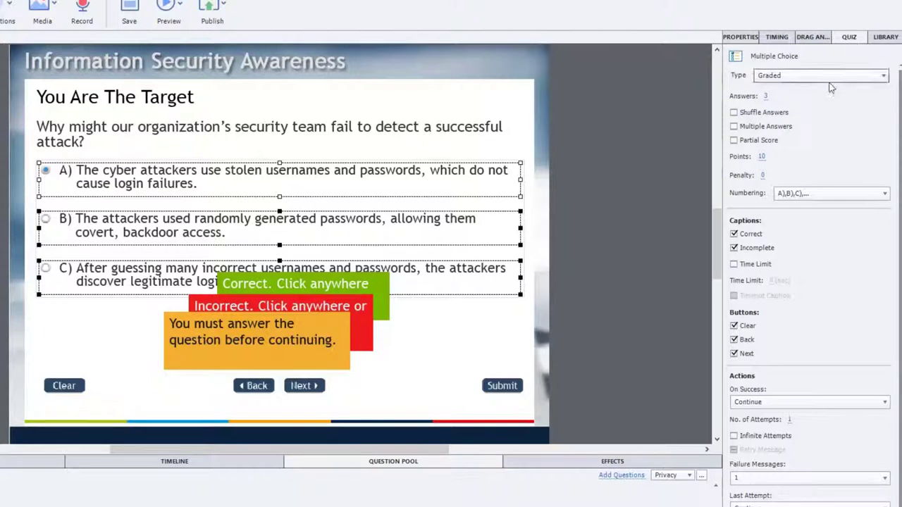
{"action": "left_click", "coordinate": [764, 115]}
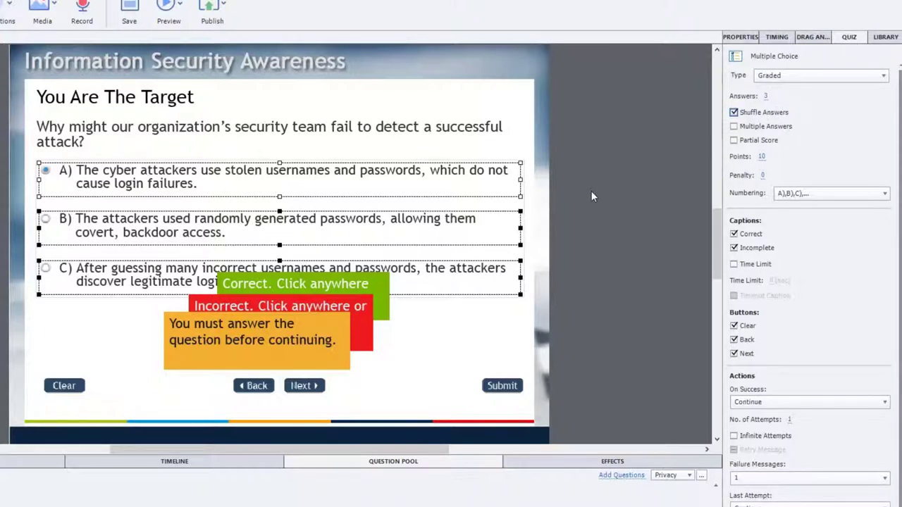